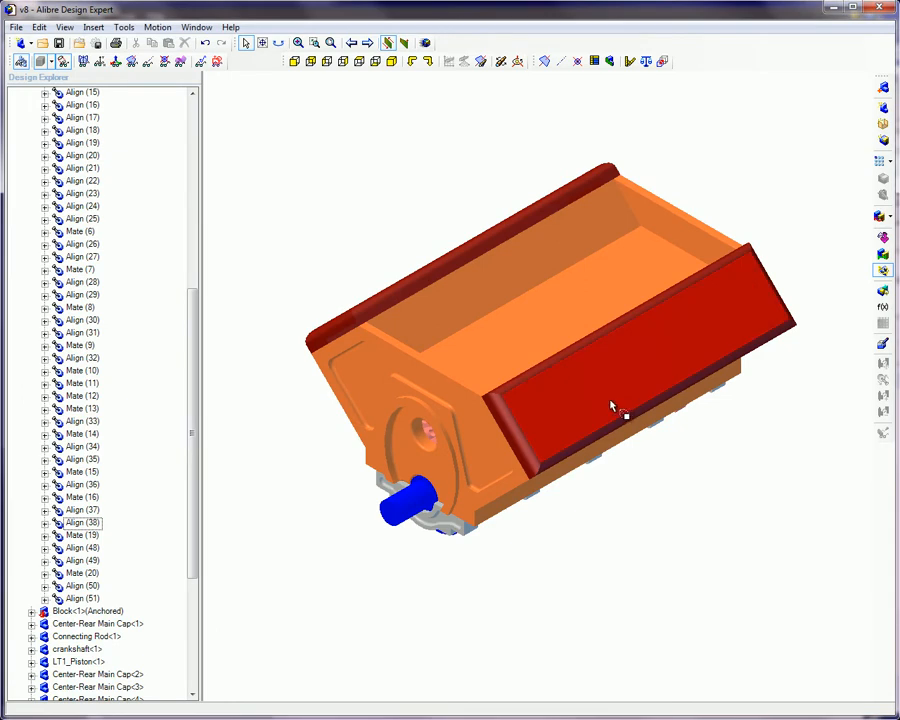
Replace both Cover - Red instances with Cover - Green, retaining origins and keeping their constraints.
{"action": "right_click", "coordinate": [615, 401]}
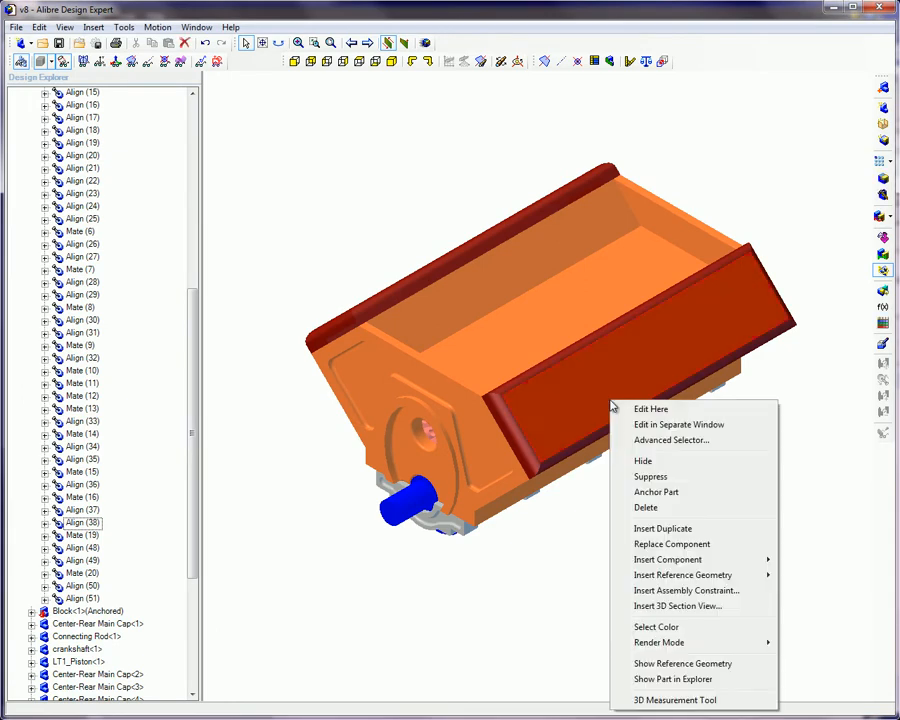
{"action": "left_click", "coordinate": [660, 544]}
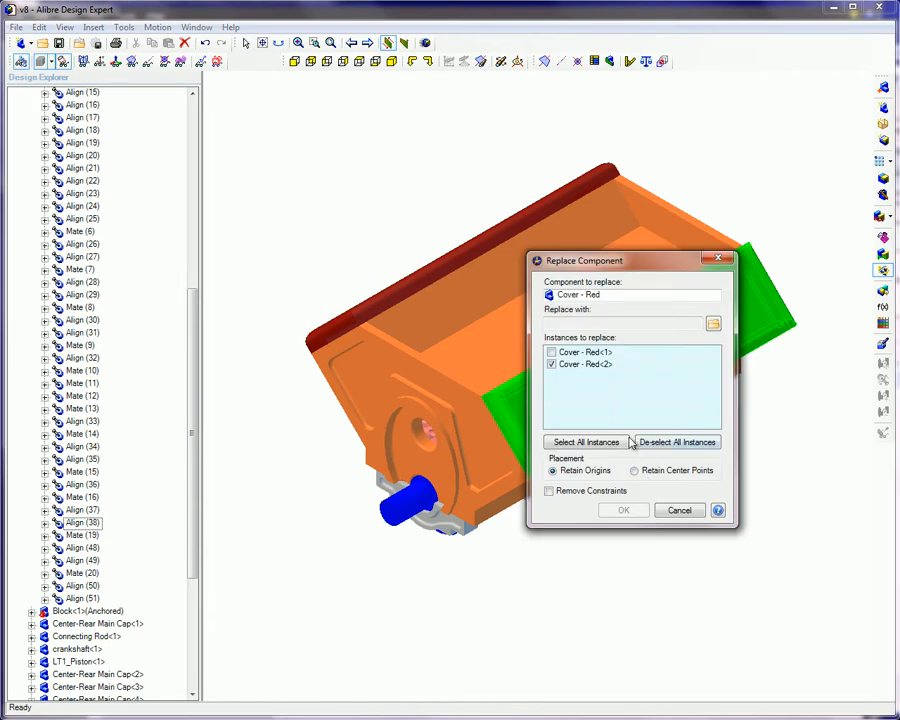
{"action": "left_click", "coordinate": [567, 443]}
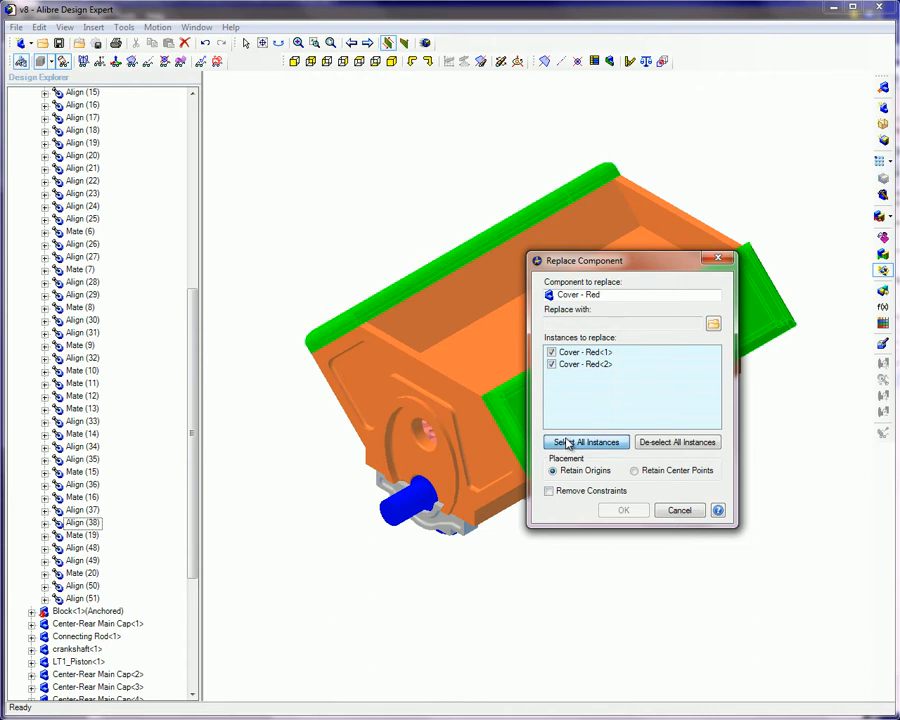
{"action": "left_click", "coordinate": [714, 324]}
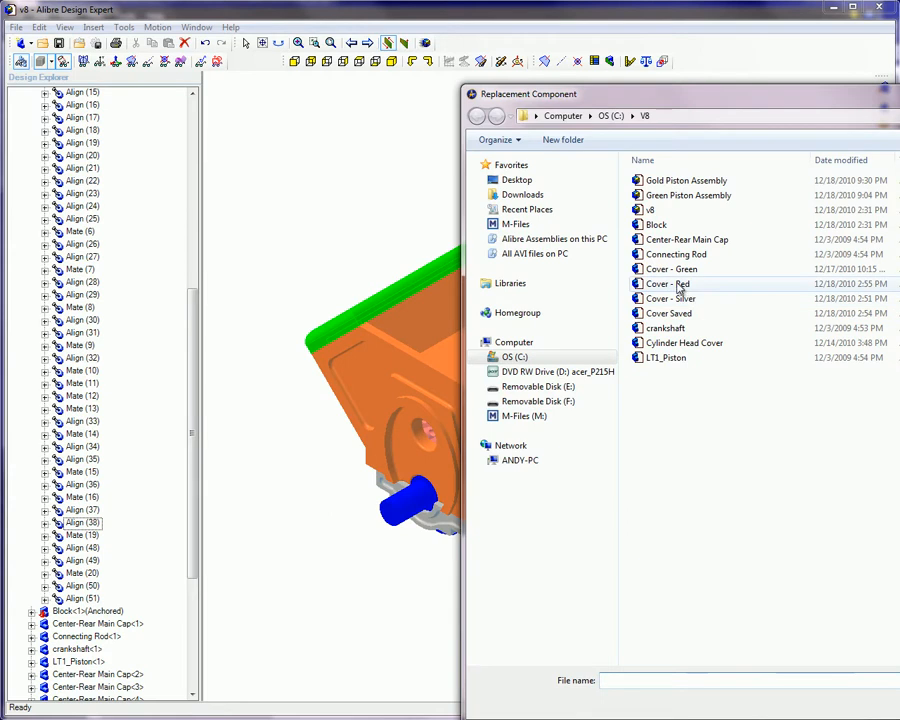
{"action": "left_click", "coordinate": [672, 272]}
{"action": "double_click", "coordinate": [672, 271]}
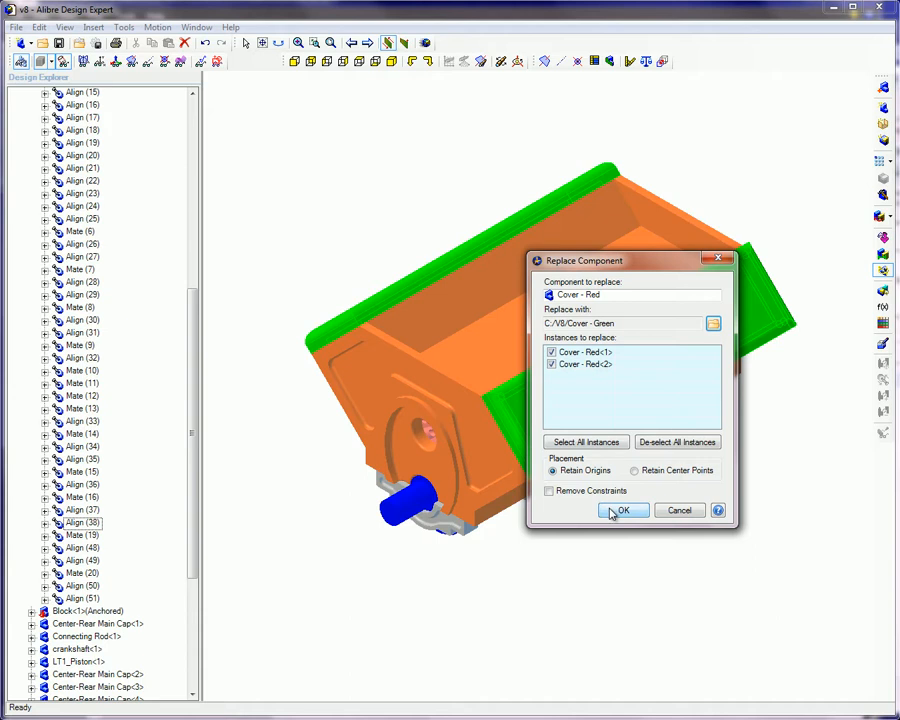
{"action": "left_click", "coordinate": [612, 511]}
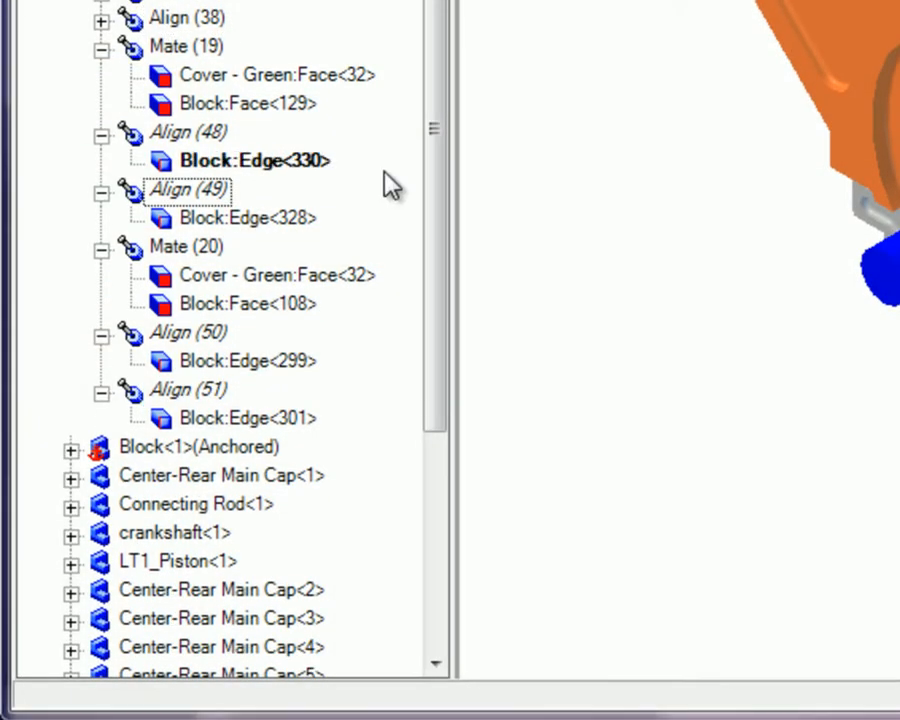
Edit the Align (48) constraint to pair Block:Edge<330> with the front end of the nearer green cover.
{"action": "right_click", "coordinate": [192, 137]}
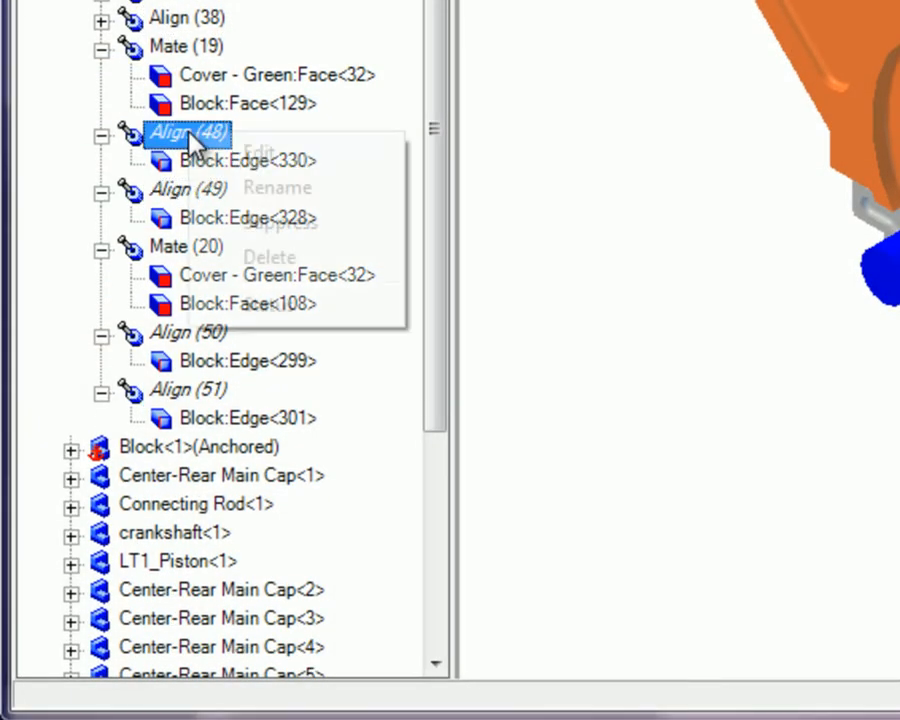
{"action": "left_click", "coordinate": [285, 157]}
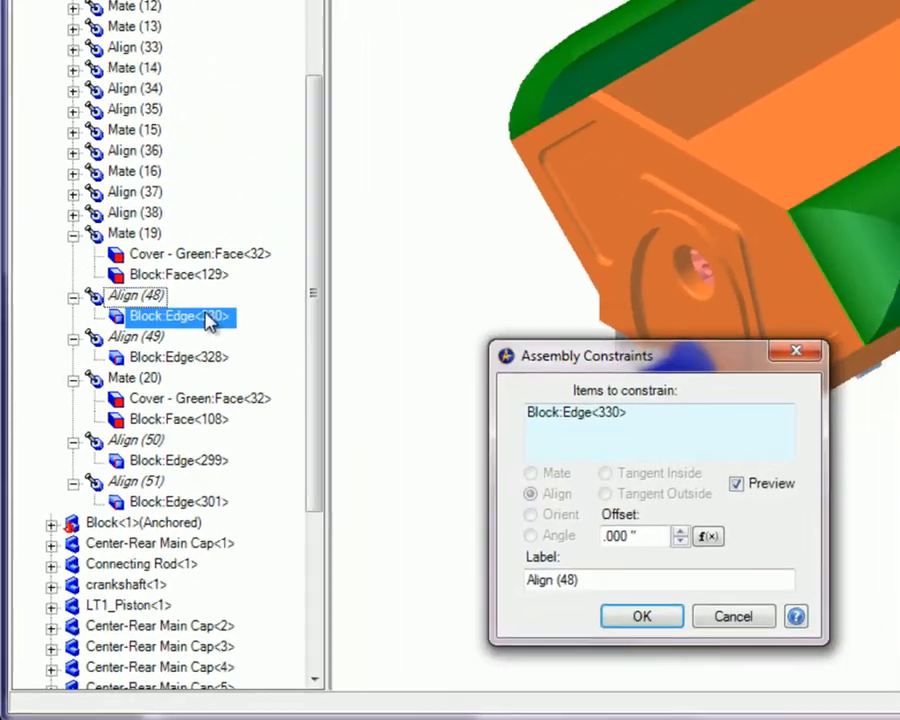
{"action": "left_click_drag", "start_coordinate": [538, 452], "coordinate": [684, 452]}
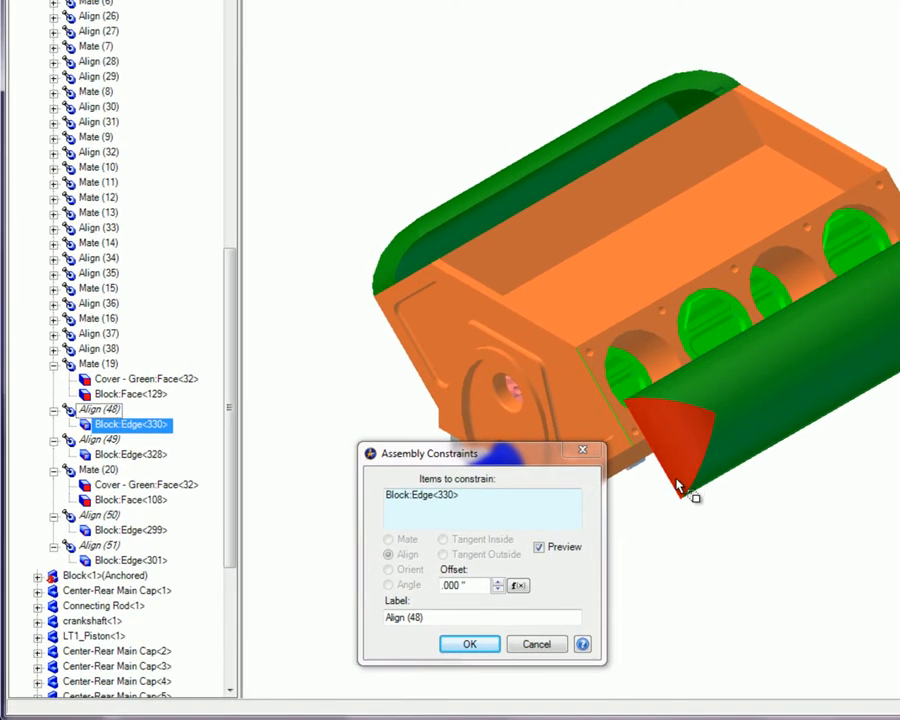
{"action": "left_click", "coordinate": [680, 484]}
{"action": "left_click", "coordinate": [469, 645]}
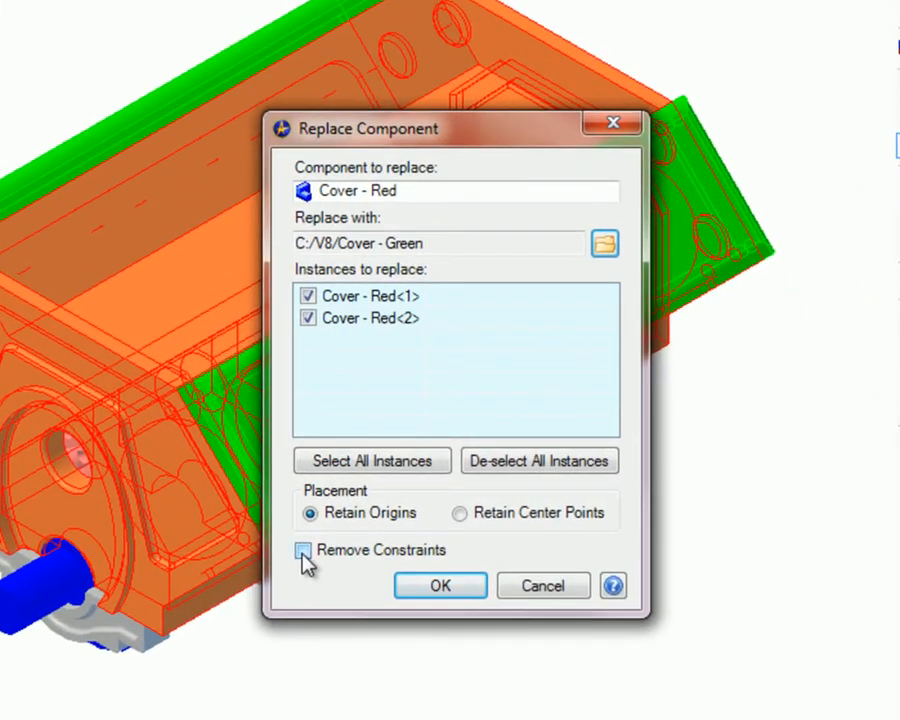
Replace both Cover - Red instances with Cover - Green, retaining origins and removing their constraints.
{"action": "left_click", "coordinate": [303, 552]}
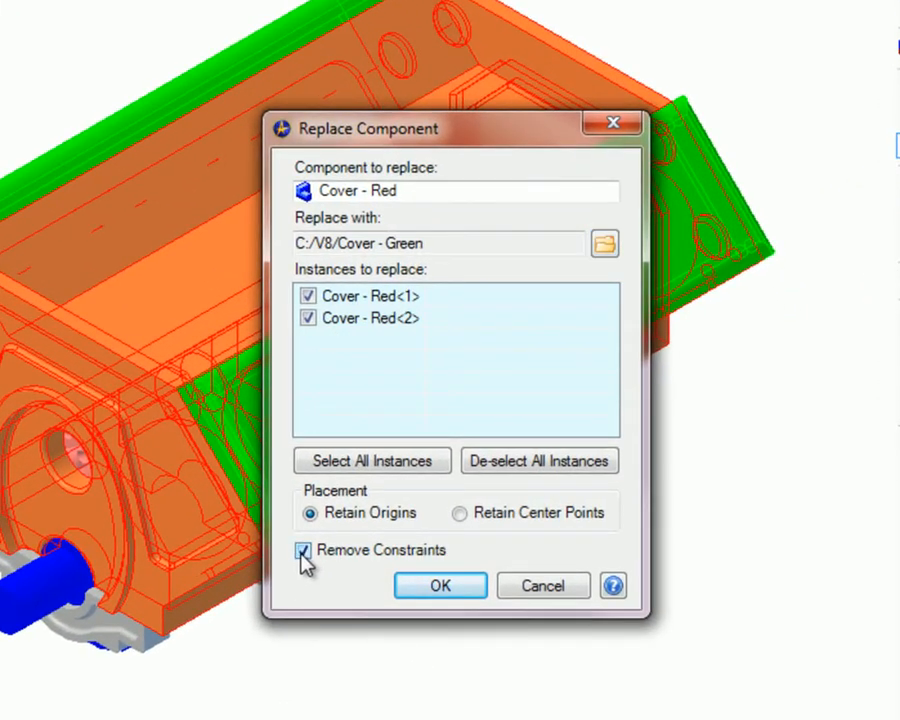
{"action": "left_click", "coordinate": [422, 585]}
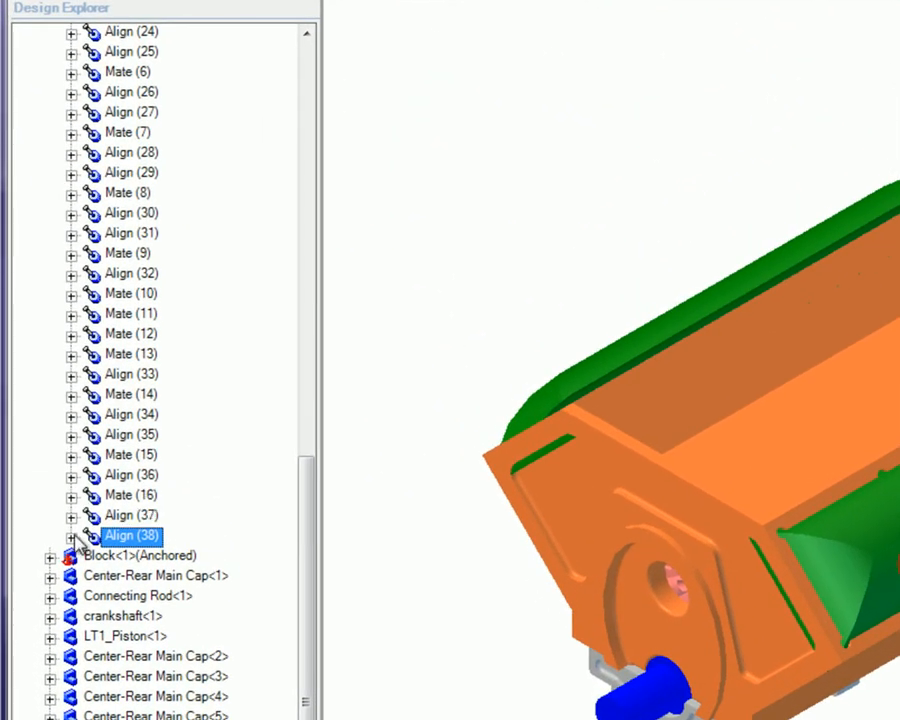
{"action": "left_click", "coordinate": [47, 401]}
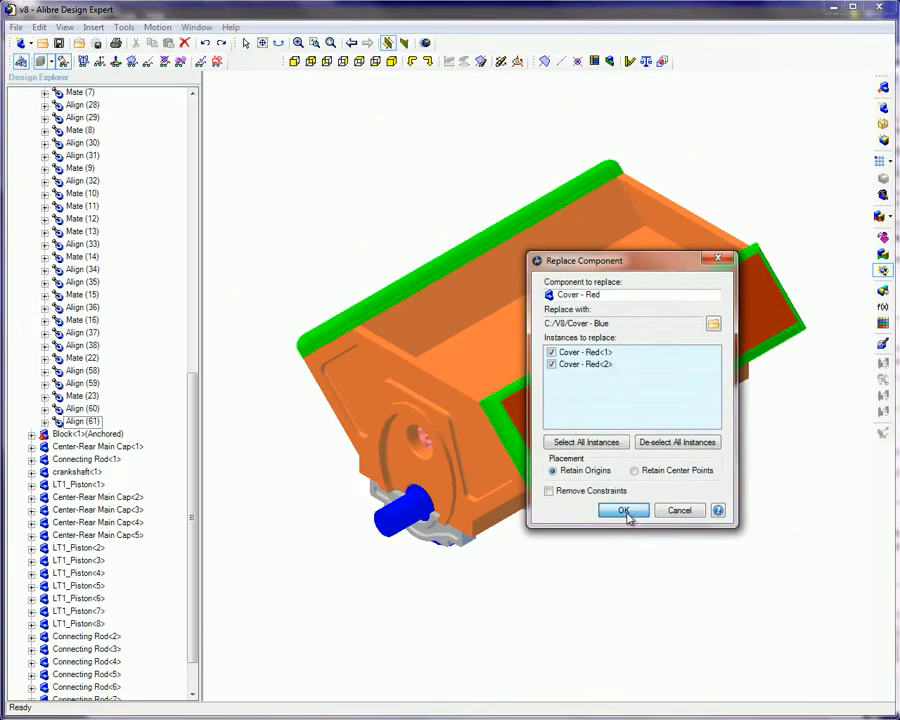
Replace both Cover - Red instances with Cover - Blue, once retaining origins and once retaining center points.
{"action": "left_click", "coordinate": [447, 559]}
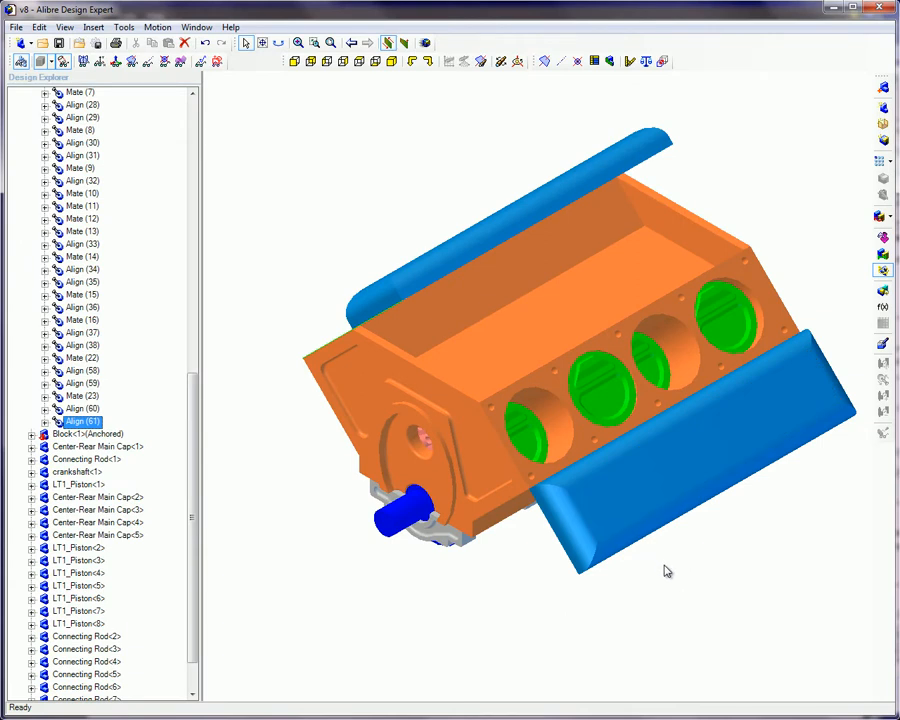
{"action": "mouse_move", "coordinate": [664, 565]}
{"action": "middle_mouse_down"}
{"action": "mouse_move", "coordinate": [713, 571]}
{"action": "mouse_move", "coordinate": [699, 577]}
{"action": "mouse_move", "coordinate": [685, 556]}
{"action": "mouse_move", "coordinate": [676, 567]}
{"action": "middle_mouse_up"}
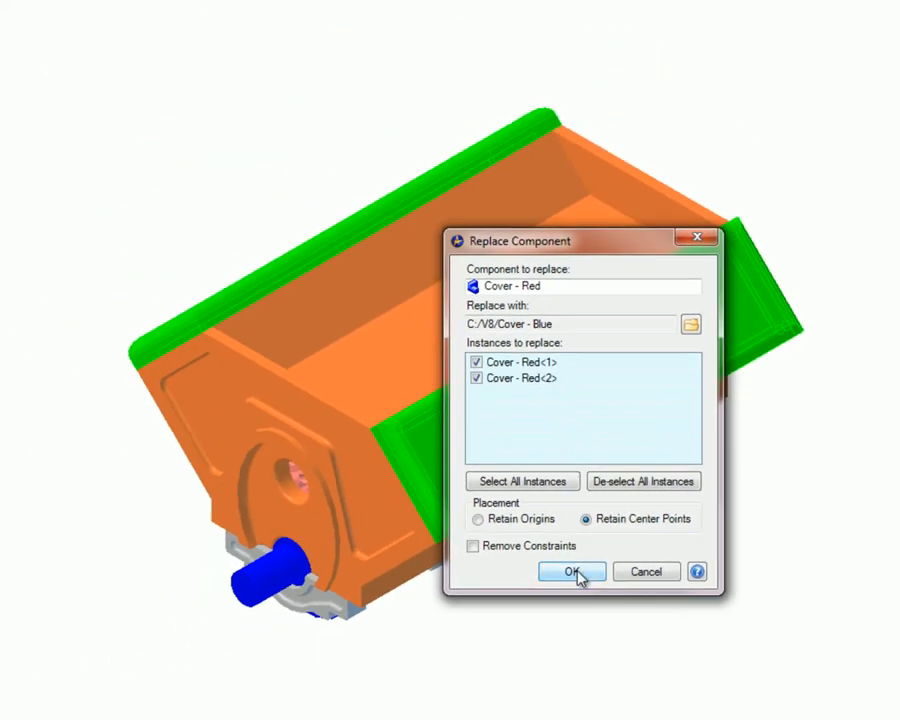
{"action": "left_click", "coordinate": [574, 573]}
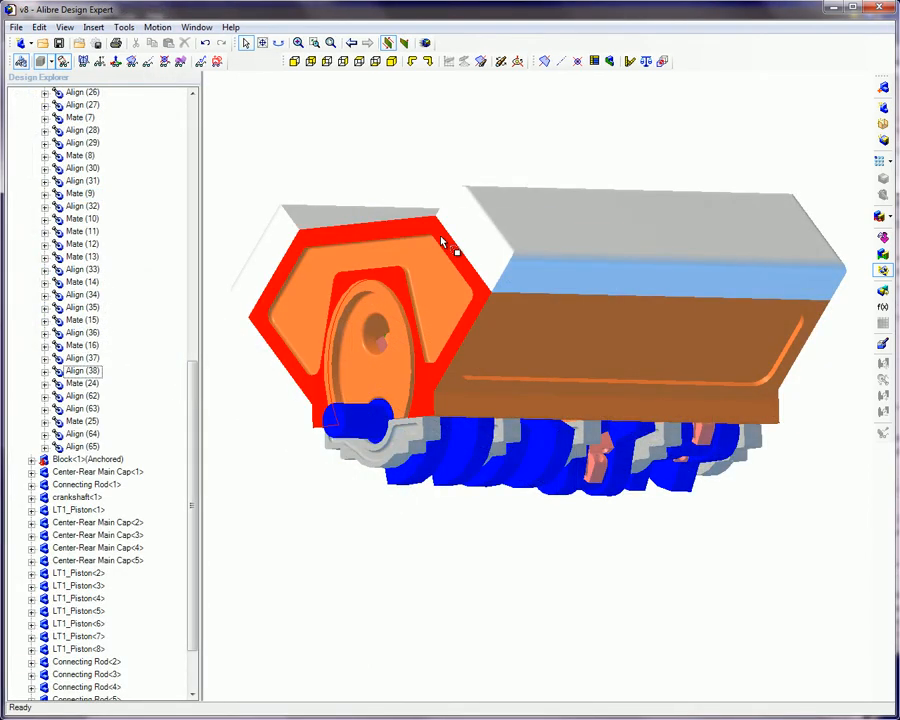
{"action": "left_click", "coordinate": [519, 306]}
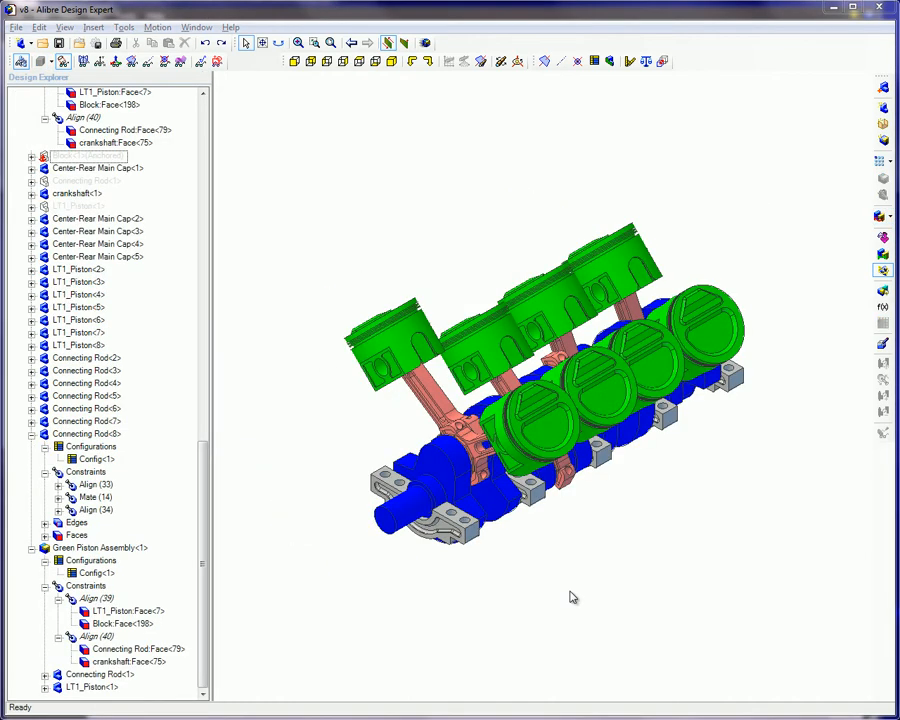
Replace the Green Piston Assembly subassembly with the Gold Piston Assembly, retaining origins.
{"action": "right_click", "coordinate": [556, 425]}
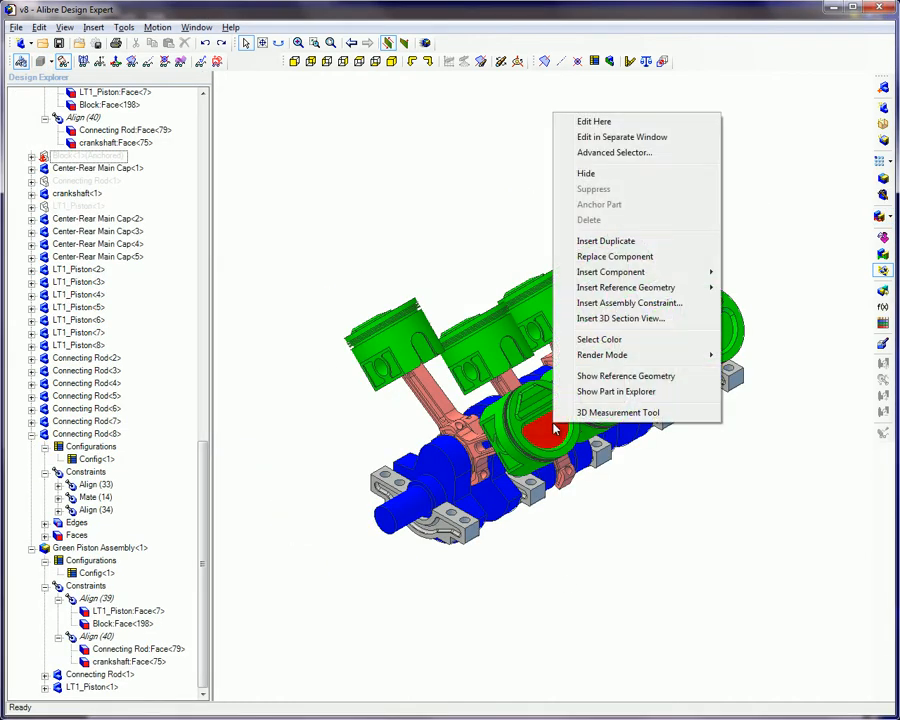
{"action": "left_click", "coordinate": [631, 257]}
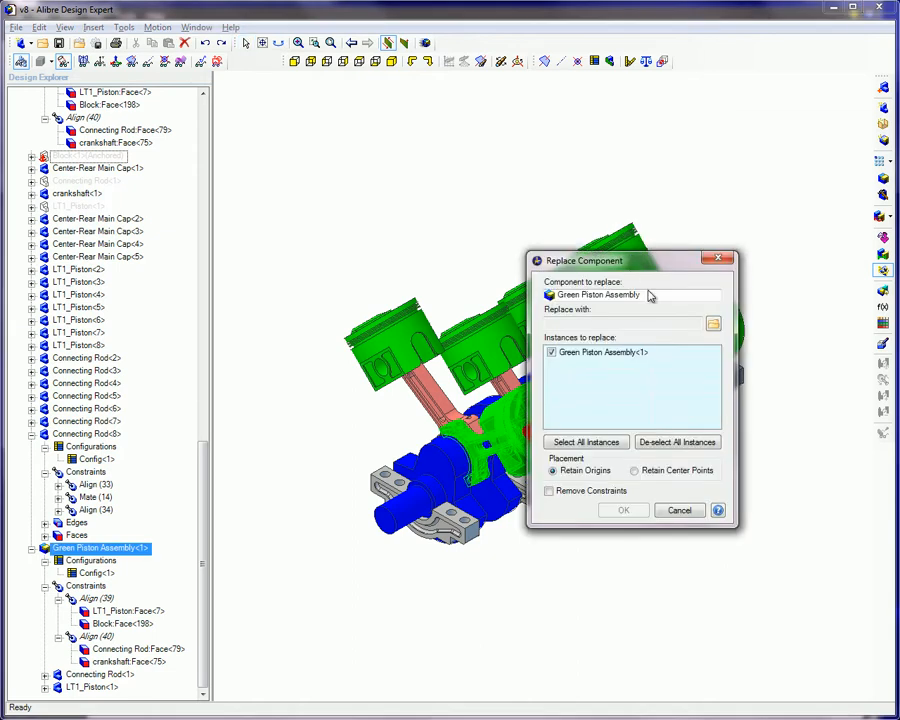
{"action": "left_click", "coordinate": [713, 326]}
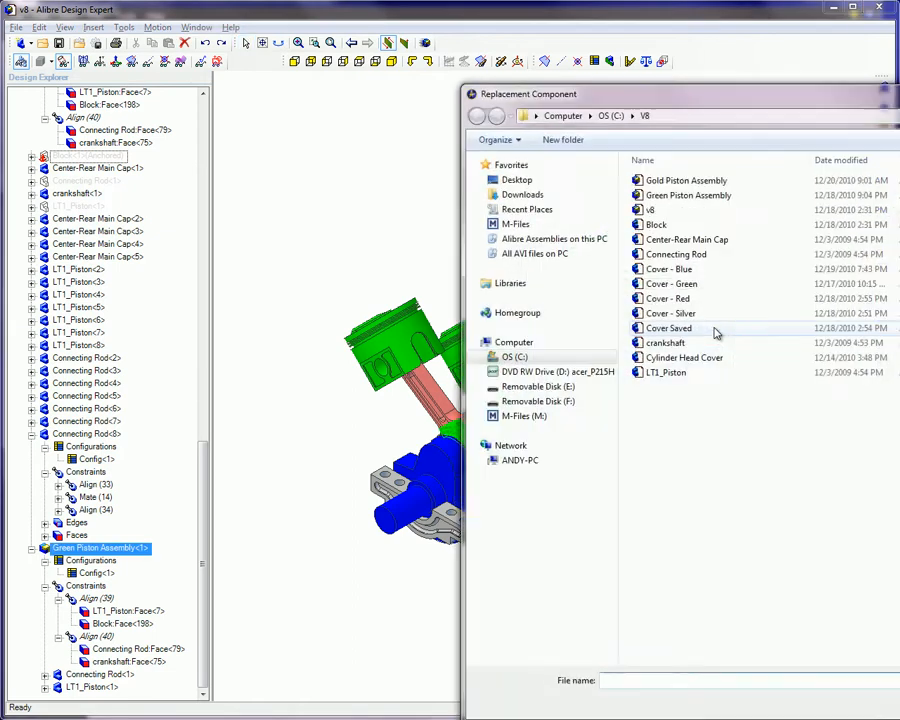
{"action": "double_click", "coordinate": [657, 182]}
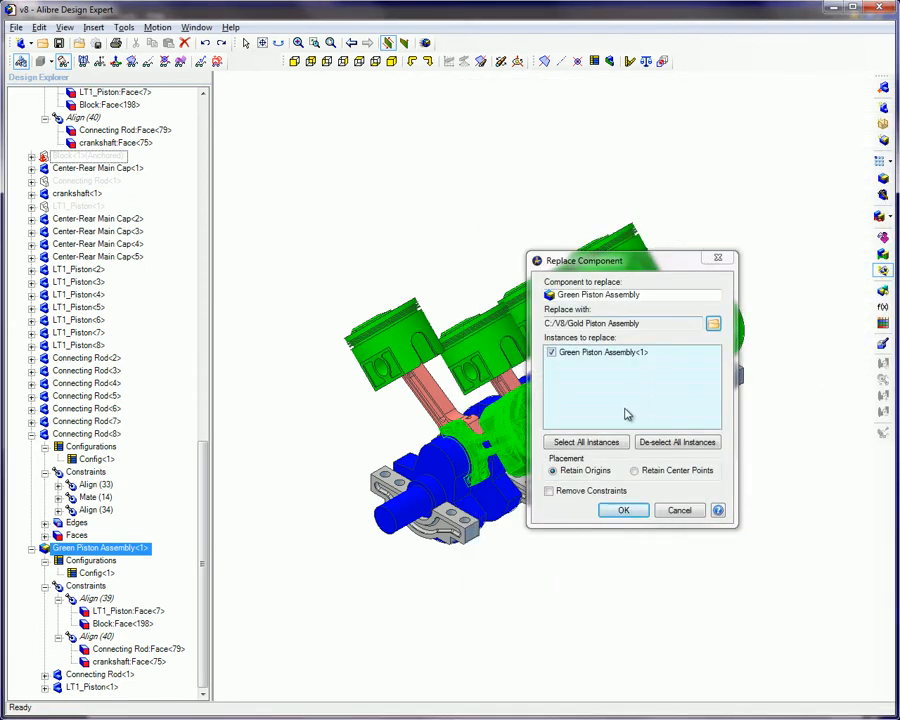
{"action": "left_click", "coordinate": [618, 512]}
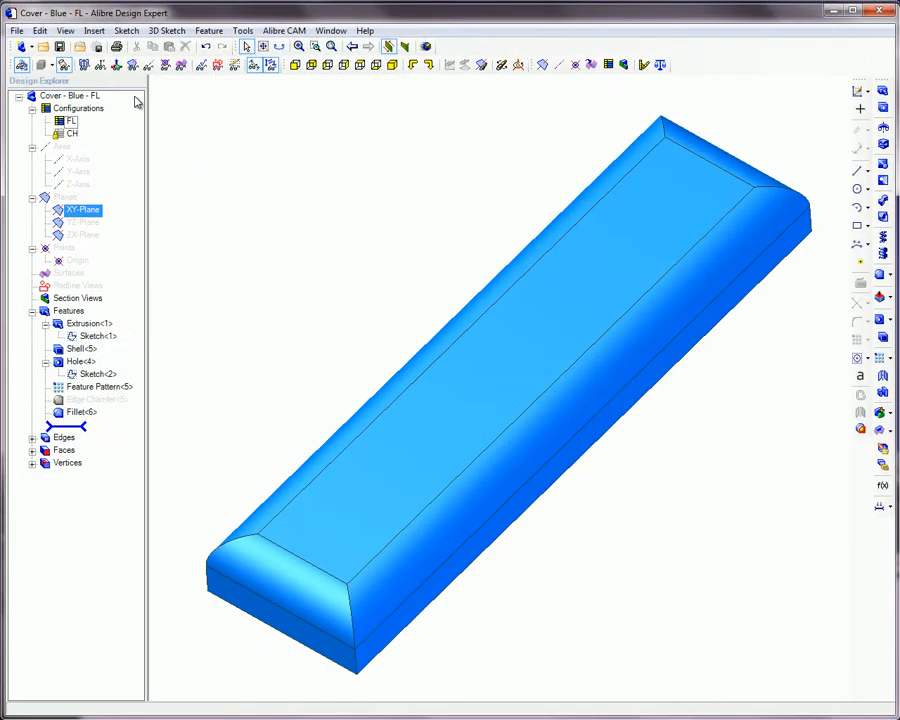
Save the blue cover with its FL configuration active, and replace both Cover - Silver instances in the v8 assembly with Cover - Blue.
{"action": "left_click", "coordinate": [59, 46]}
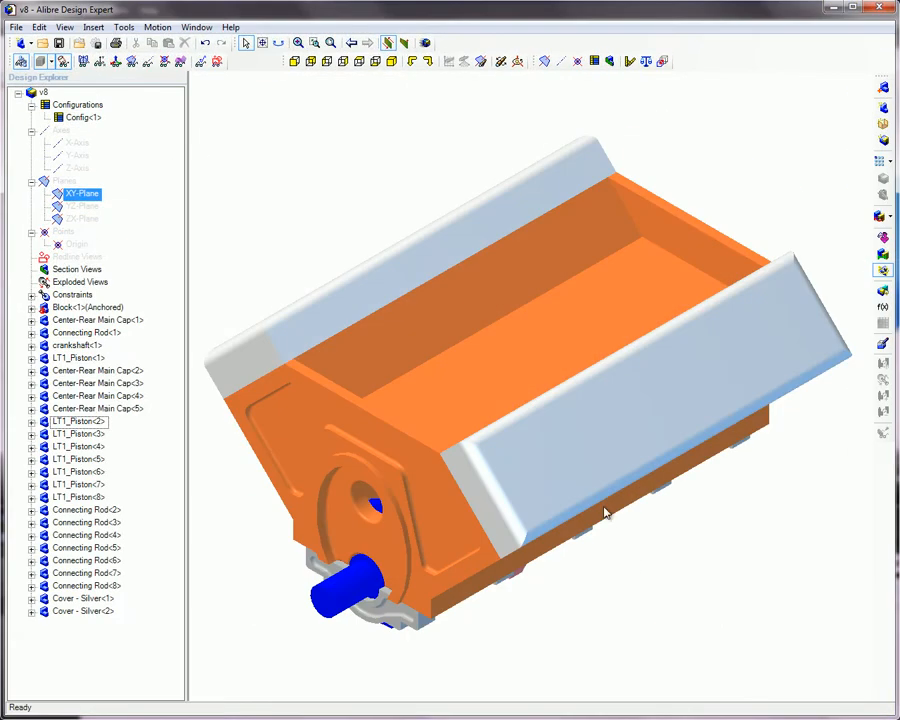
{"action": "right_click", "coordinate": [597, 472]}
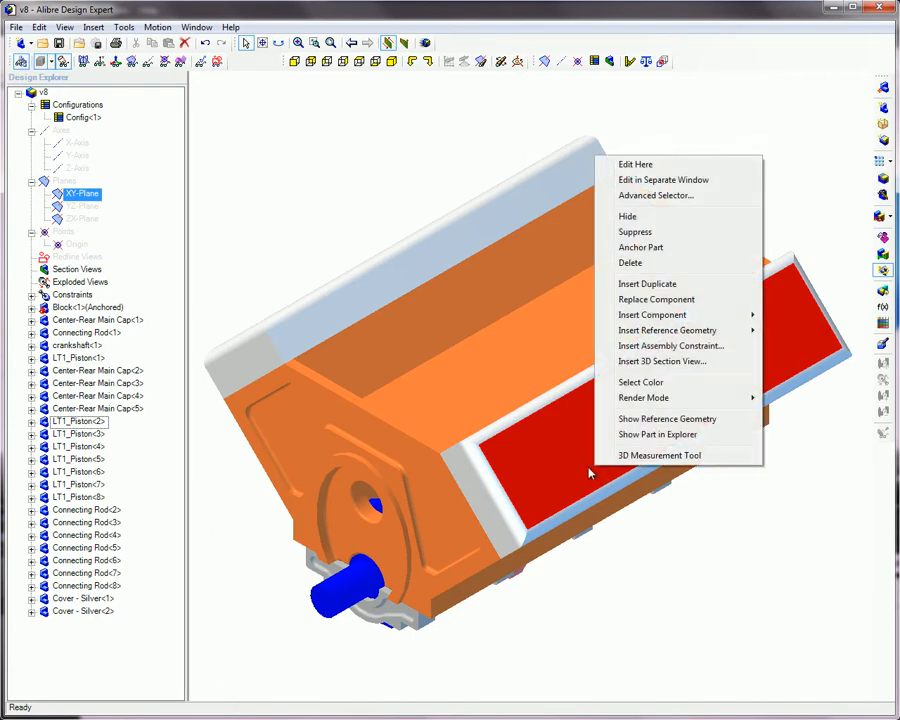
{"action": "left_click", "coordinate": [656, 300]}
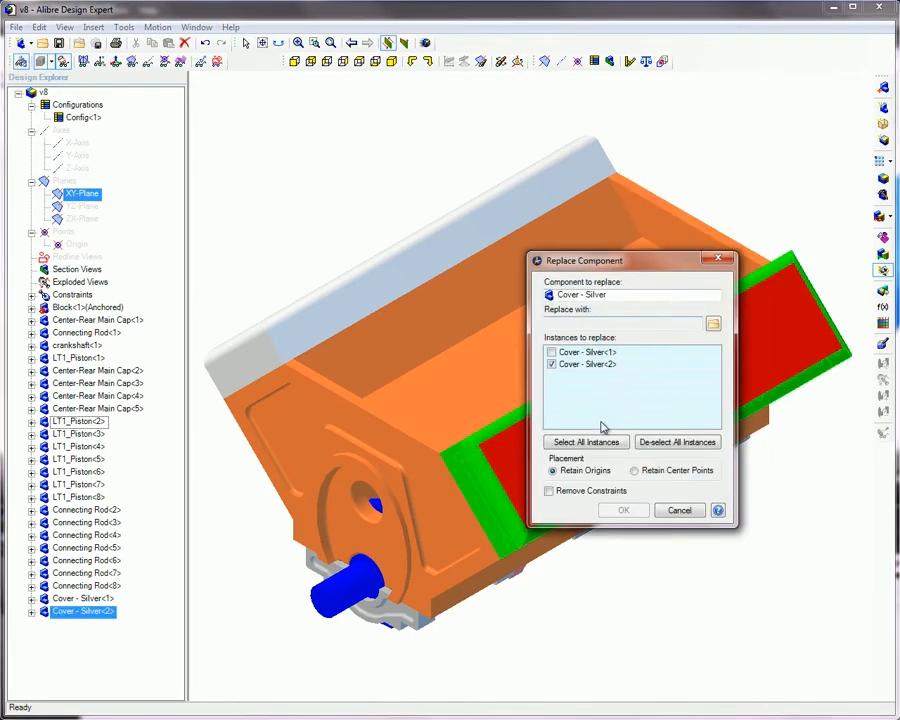
{"action": "left_click", "coordinate": [599, 447]}
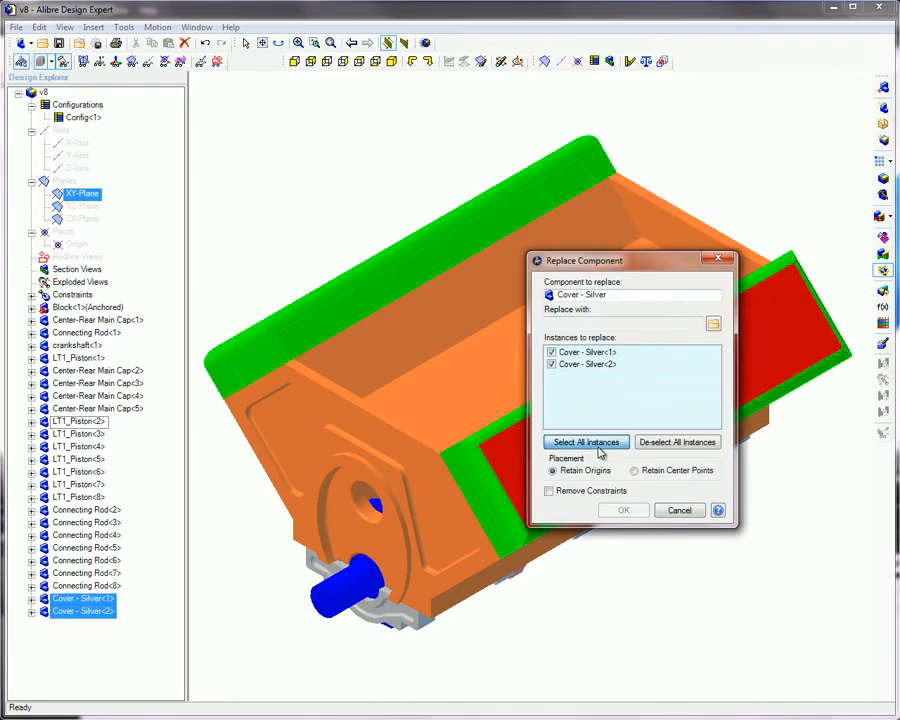
{"action": "left_click", "coordinate": [714, 326]}
{"action": "double_click", "coordinate": [745, 458]}
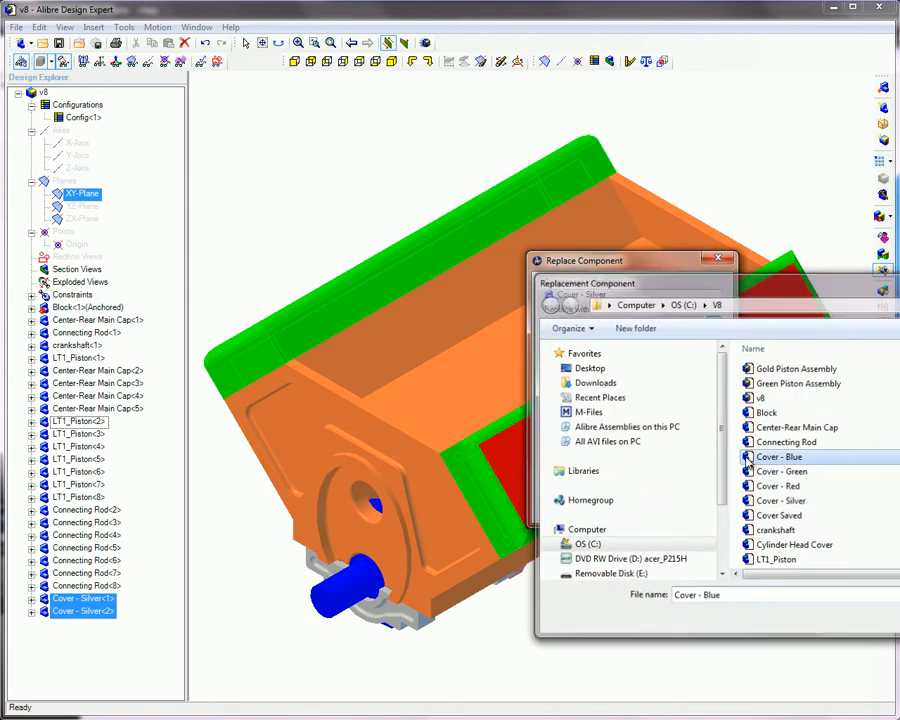
{"action": "left_click", "coordinate": [624, 510]}
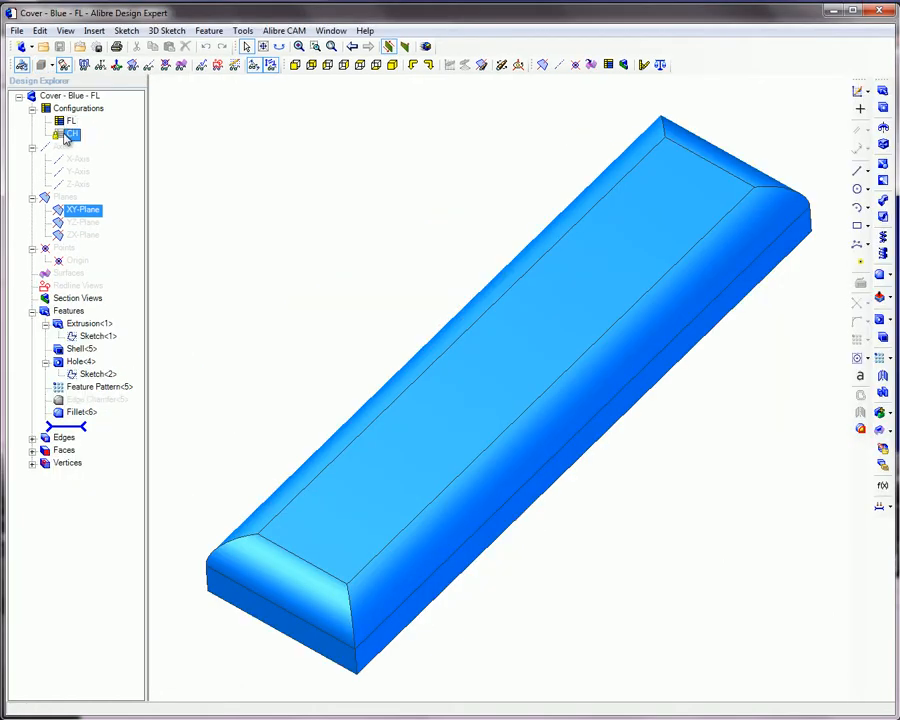
Activate the blue cover's CH configuration and replace both Cover - Silver instances in the v8 assembly with Cover - Blue.
{"action": "right_click", "coordinate": [66, 138]}
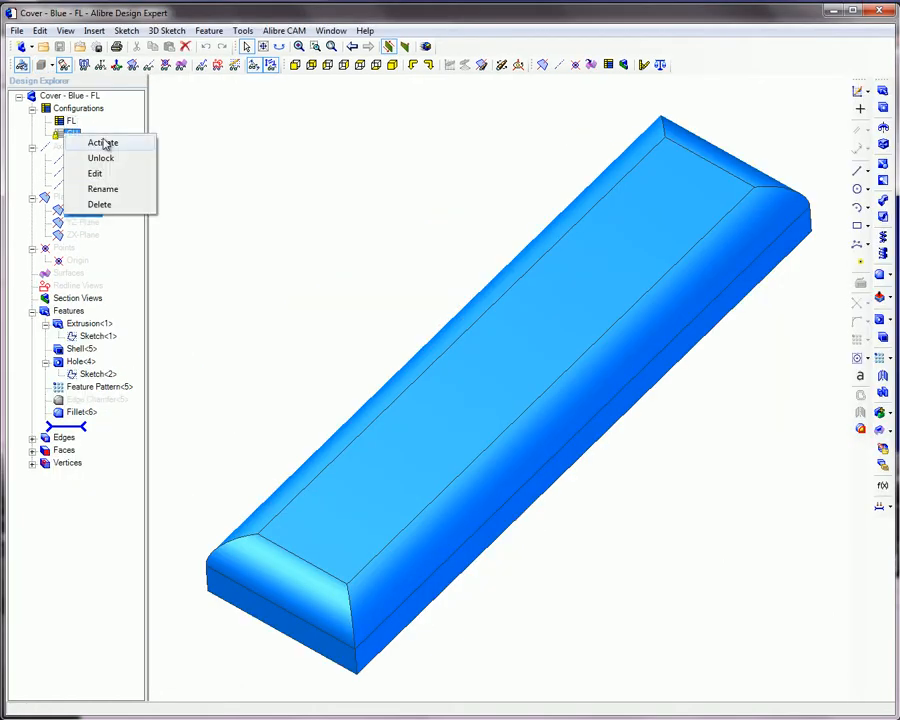
{"action": "left_click", "coordinate": [100, 142]}
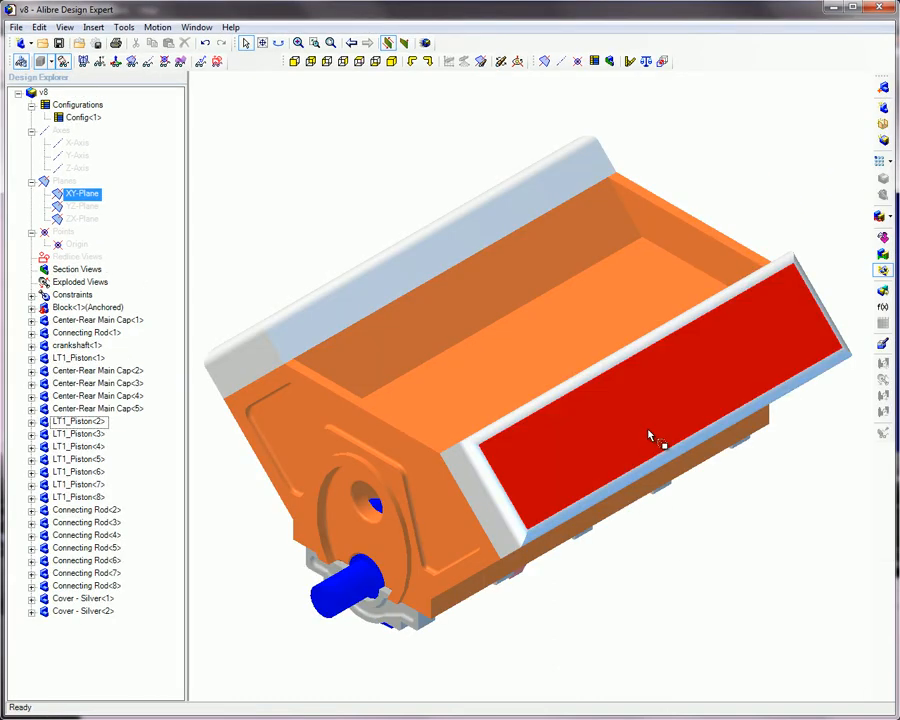
{"action": "right_click", "coordinate": [648, 437]}
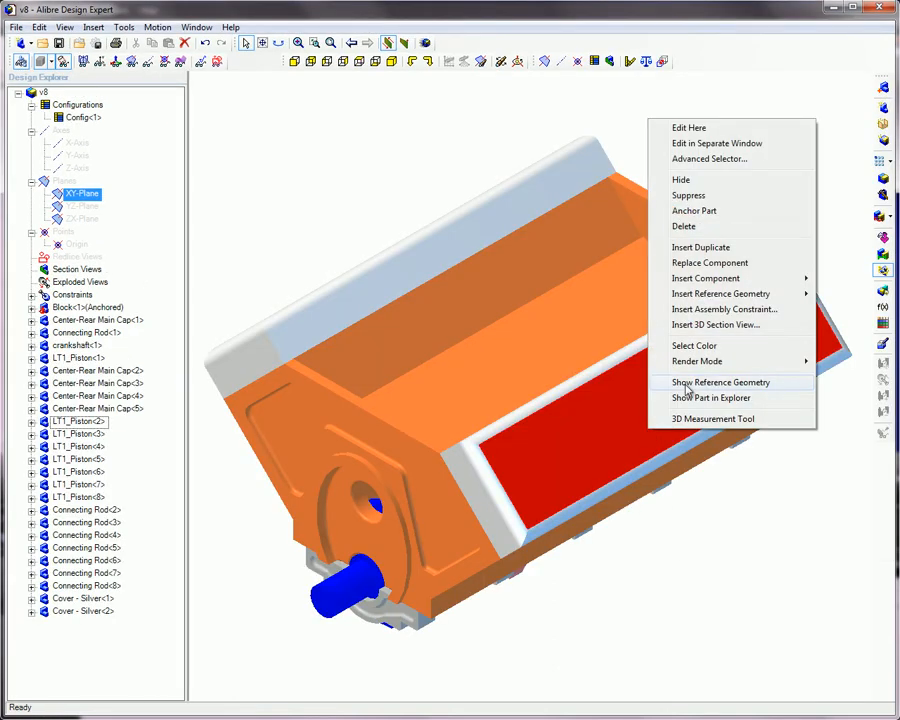
{"action": "left_click", "coordinate": [745, 262]}
{"action": "left_click", "coordinate": [586, 440]}
{"action": "left_click", "coordinate": [713, 323]}
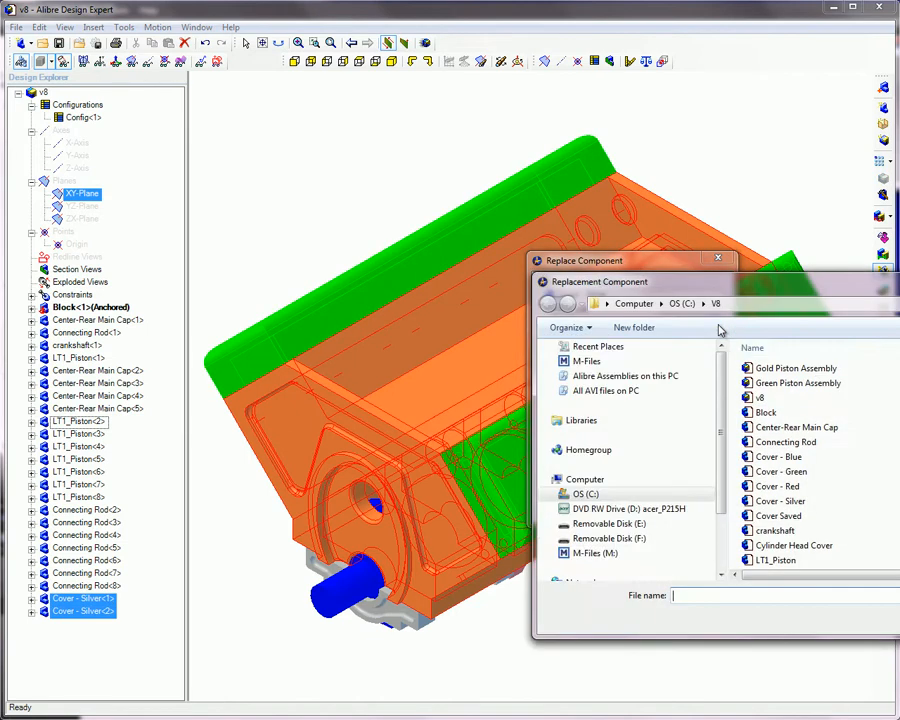
{"action": "double_click", "coordinate": [776, 457]}
{"action": "left_click", "coordinate": [623, 510]}
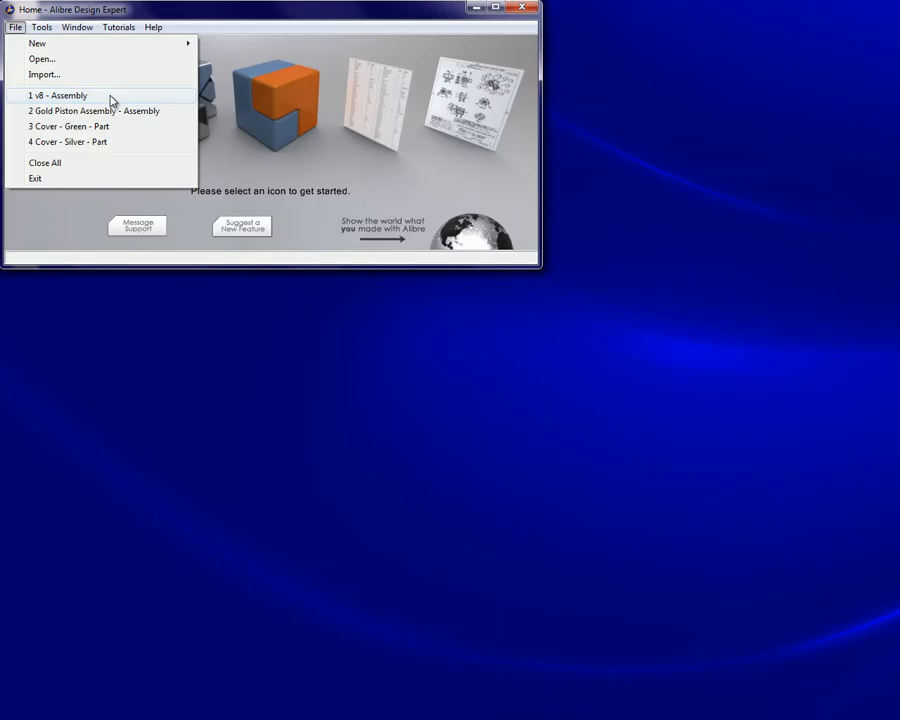
Open the recent v8 assembly without assigning a replacement for the missing LT1_Piston part.
{"action": "left_click", "coordinate": [112, 98]}
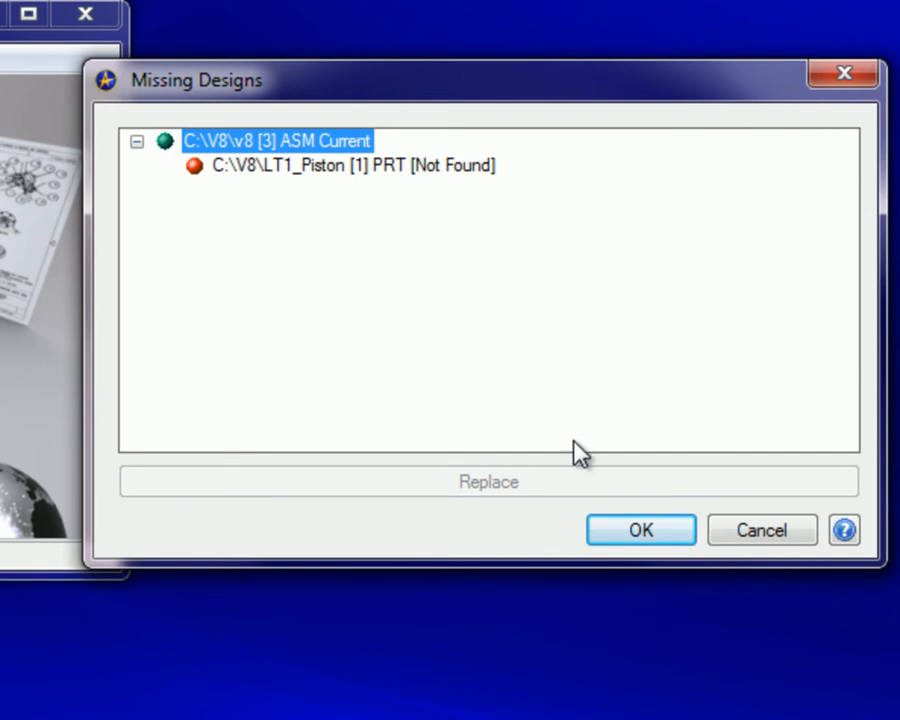
{"action": "left_click", "coordinate": [640, 530]}
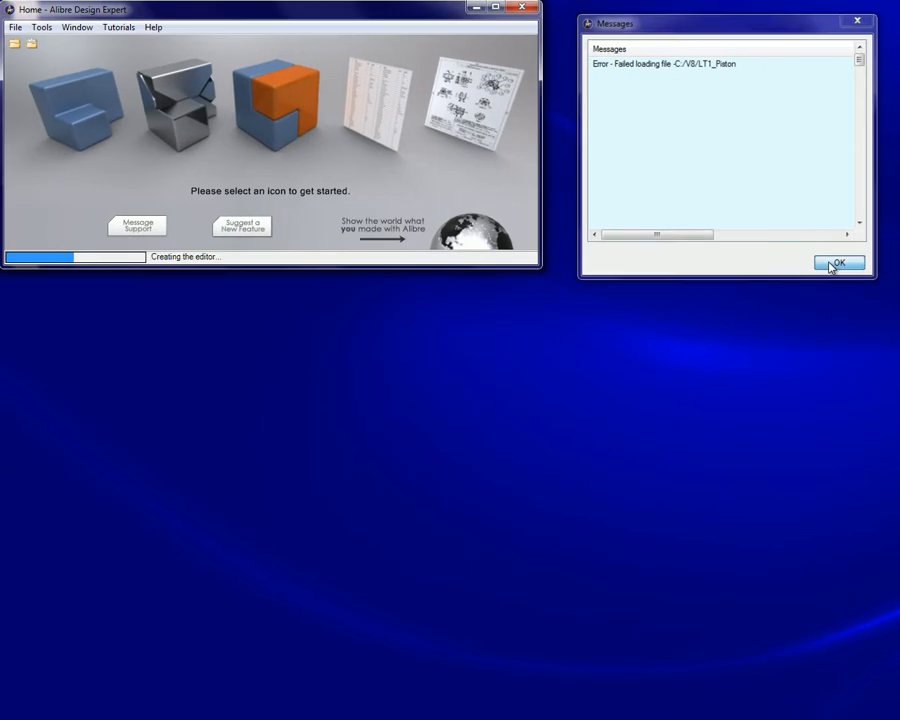
{"action": "left_click", "coordinate": [771, 567]}
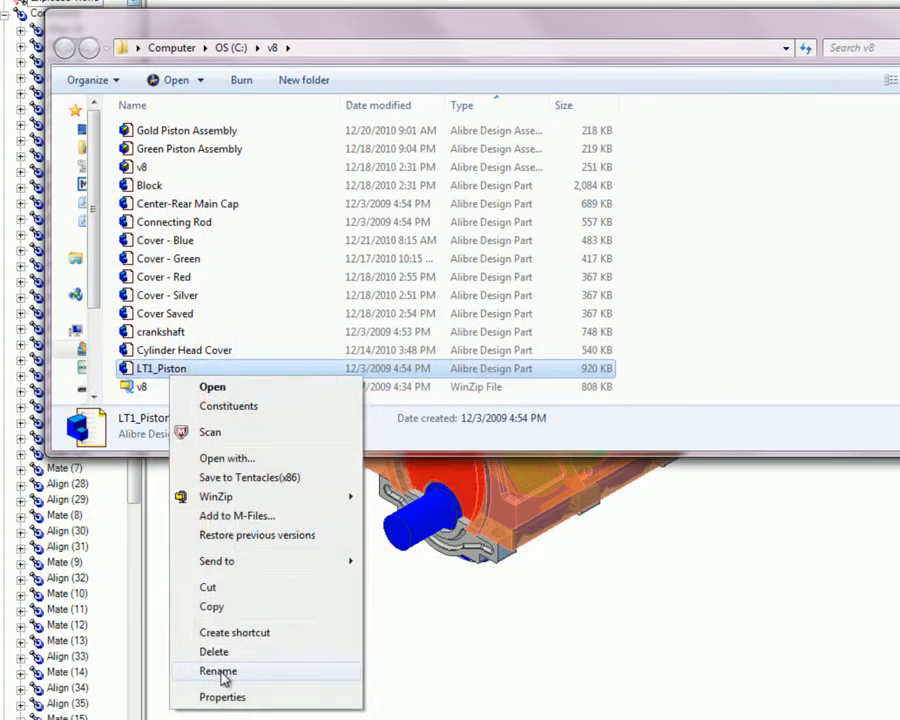
Rename the LT1_Piston part file in the v8 folder as LT2_Prototype.
{"action": "left_click", "coordinate": [218, 671]}
{"action": "type", "text": "LT2_Prootype"}
{"action": "key", "text": "Return"}
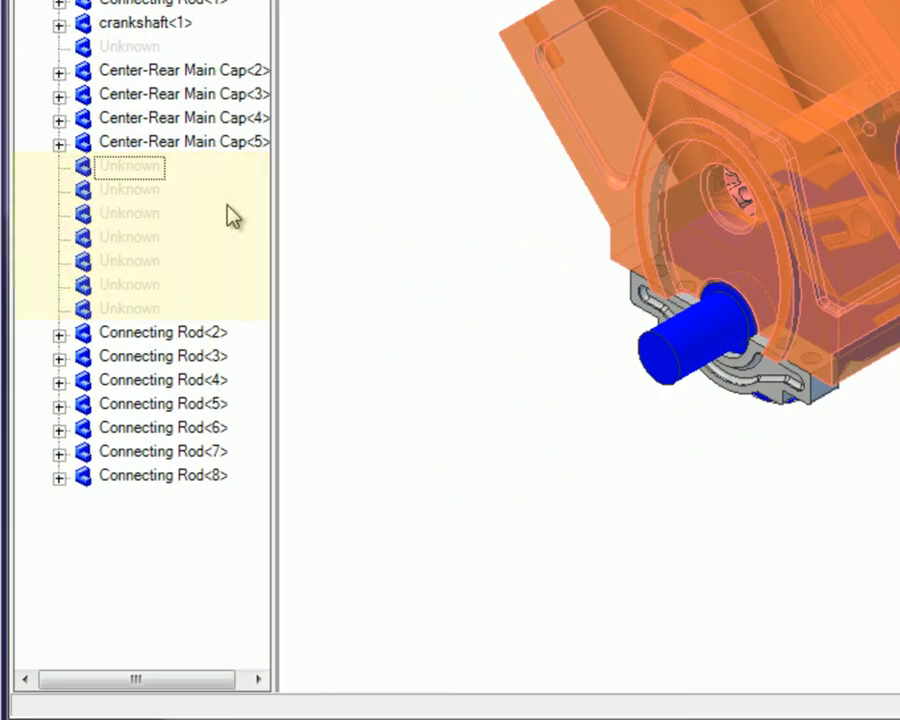
Choose LT2_Prototype as the replacement for all unknown LT1_Piston instances in the v8 assembly, with constraints removed.
{"action": "right_click", "coordinate": [125, 168]}
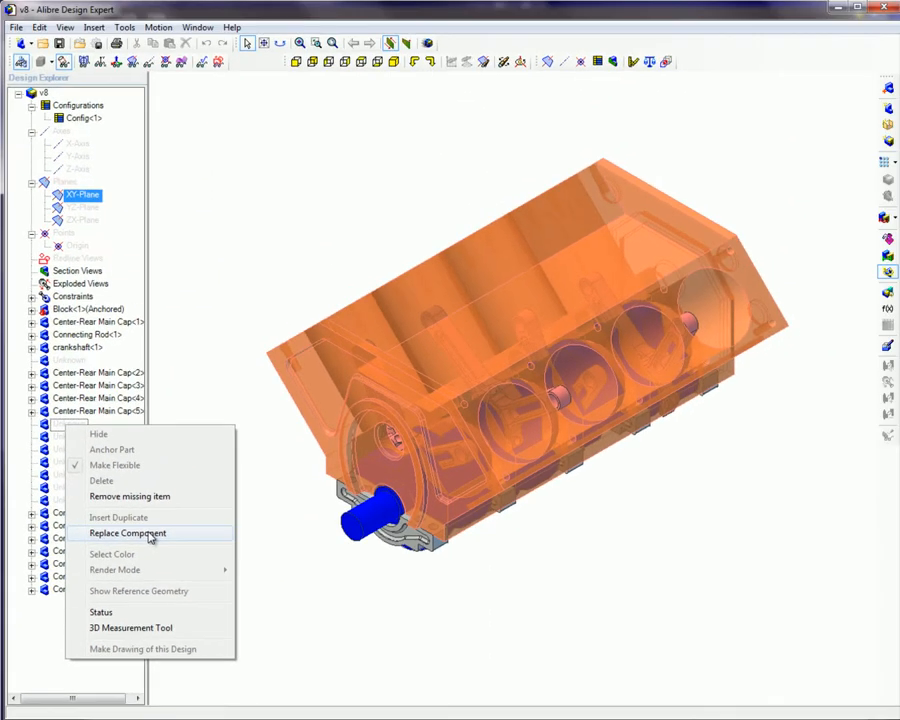
{"action": "left_click", "coordinate": [285, 378]}
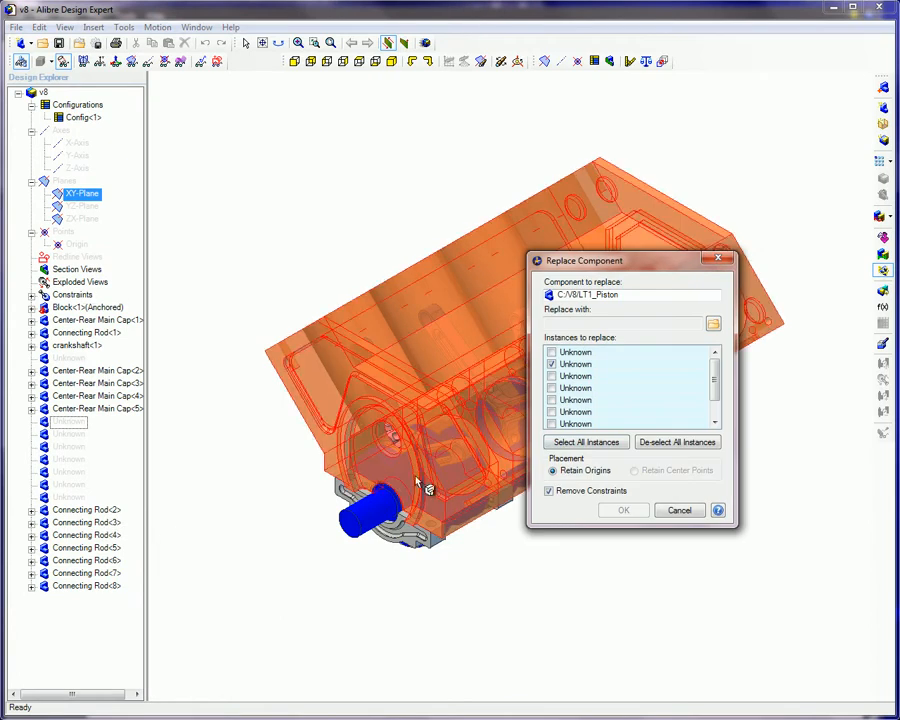
{"action": "left_click", "coordinate": [574, 442]}
{"action": "left_click", "coordinate": [714, 324]}
{"action": "double_click", "coordinate": [777, 562]}
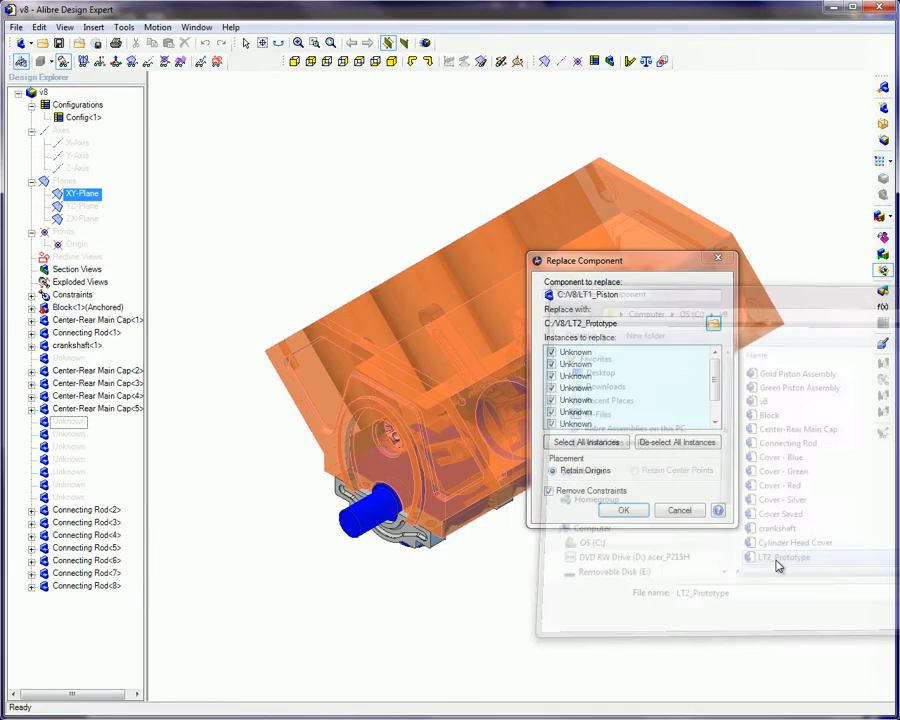